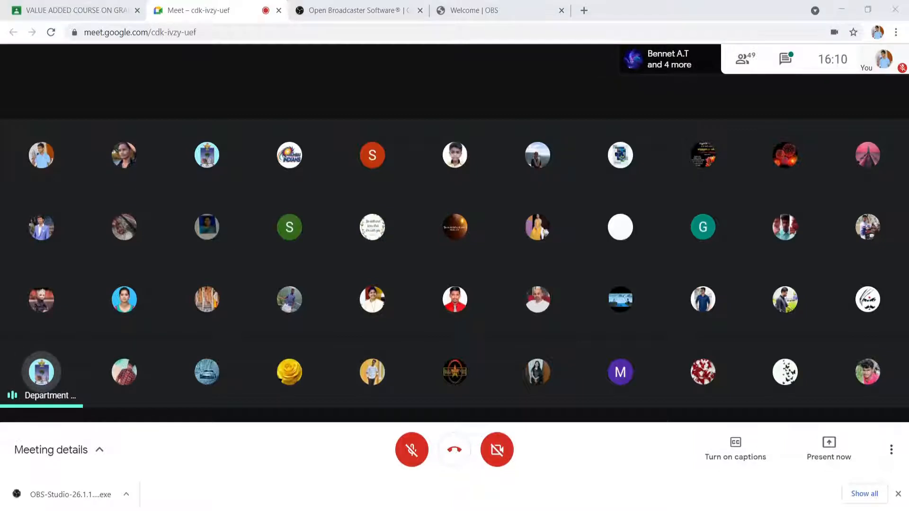
- Return to the meeting window and dismiss the browser's downloads bar
{"action": "key", "text": "alt+Tab"}
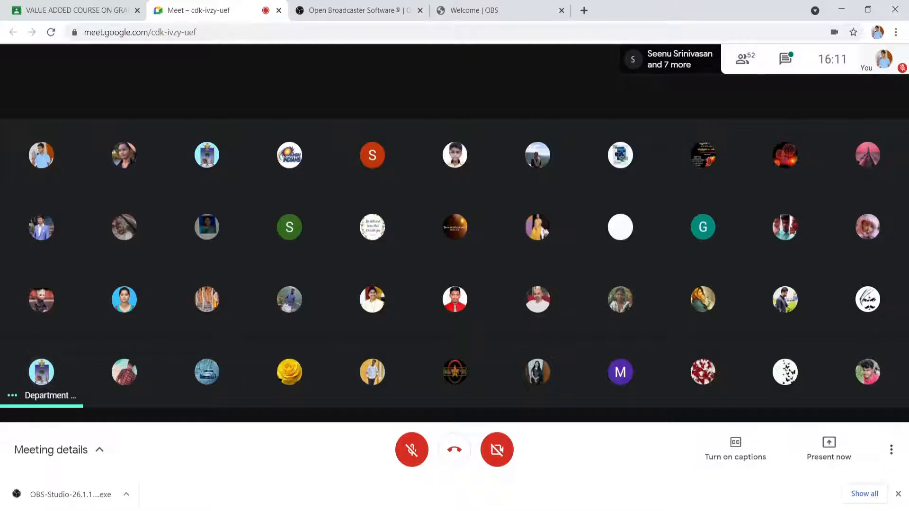
{"action": "left_click", "coordinate": [898, 494]}
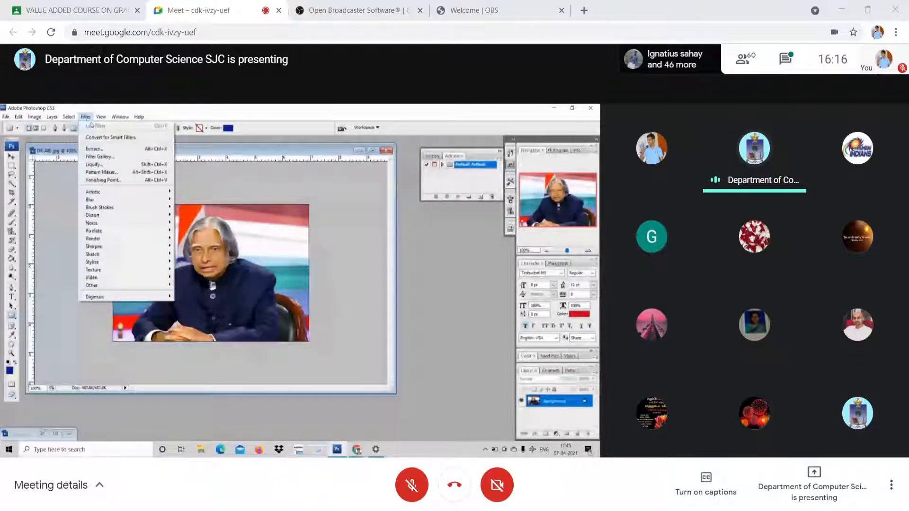
- Unmute the microphone in the meeting briefly and mute it again
{"action": "left_click", "coordinate": [362, 499]}
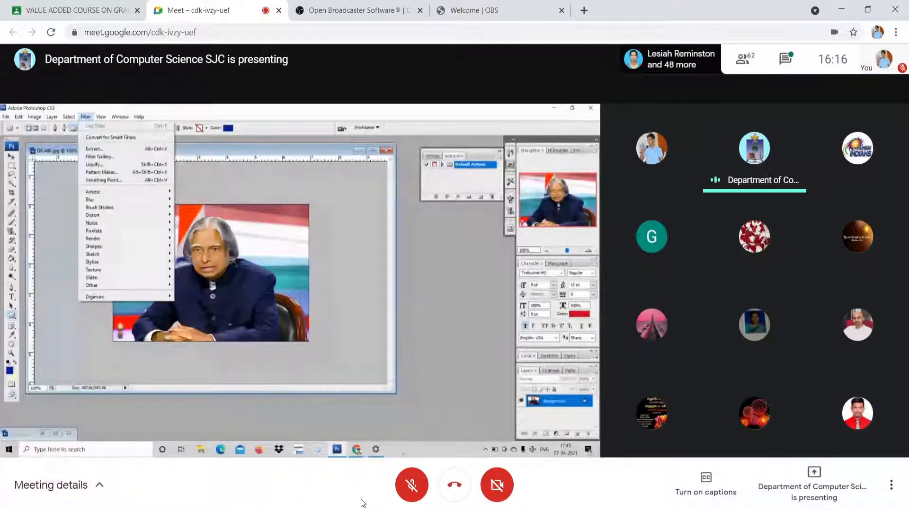
{"action": "left_click", "coordinate": [401, 492]}
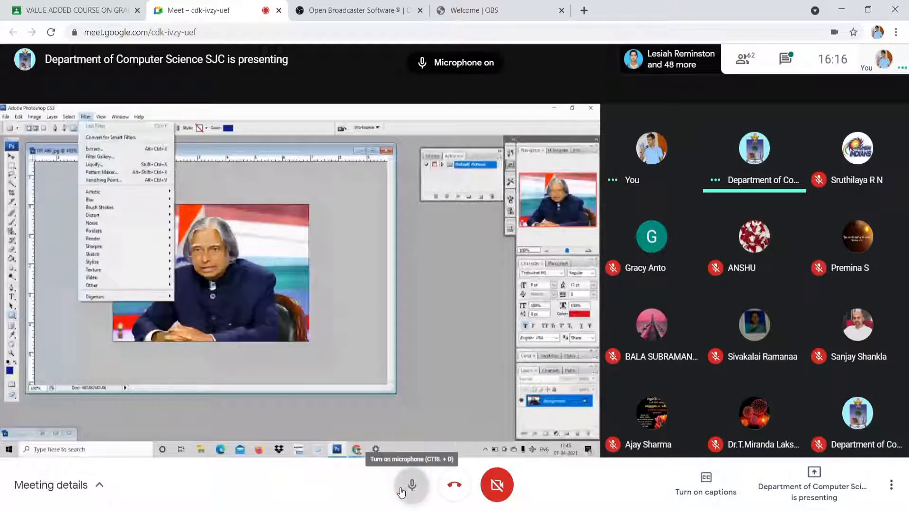
{"action": "left_click", "coordinate": [402, 490]}
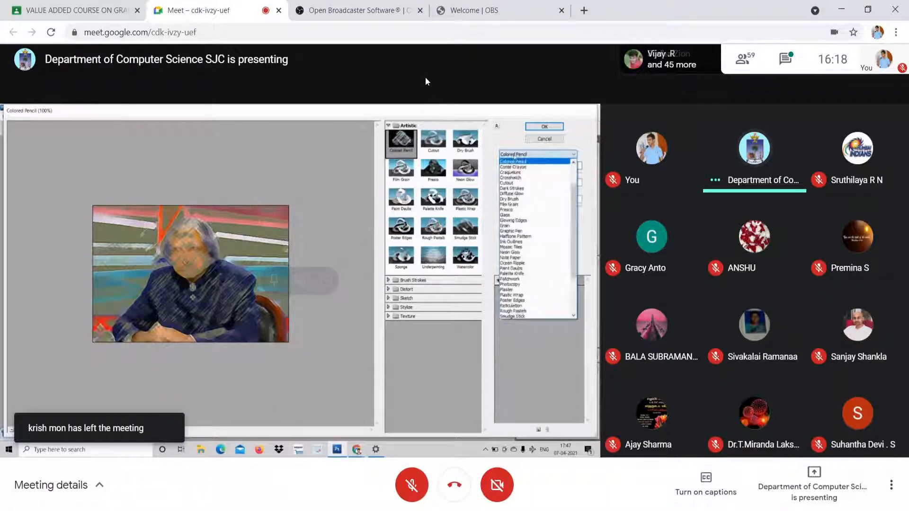
- Close the two OBS tabs and the value added course tab, keeping only the meeting open
{"action": "left_click", "coordinate": [420, 10]}
{"action": "left_click", "coordinate": [420, 10]}
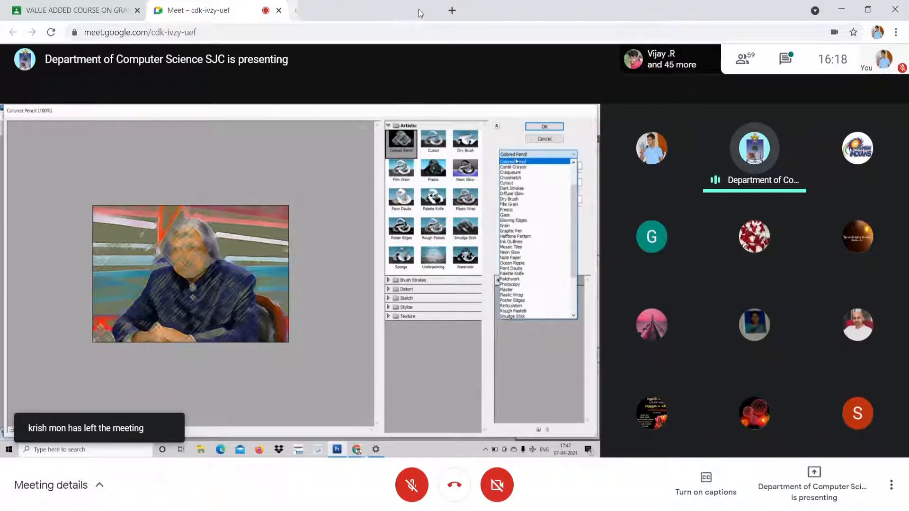
{"action": "left_click", "coordinate": [420, 10]}
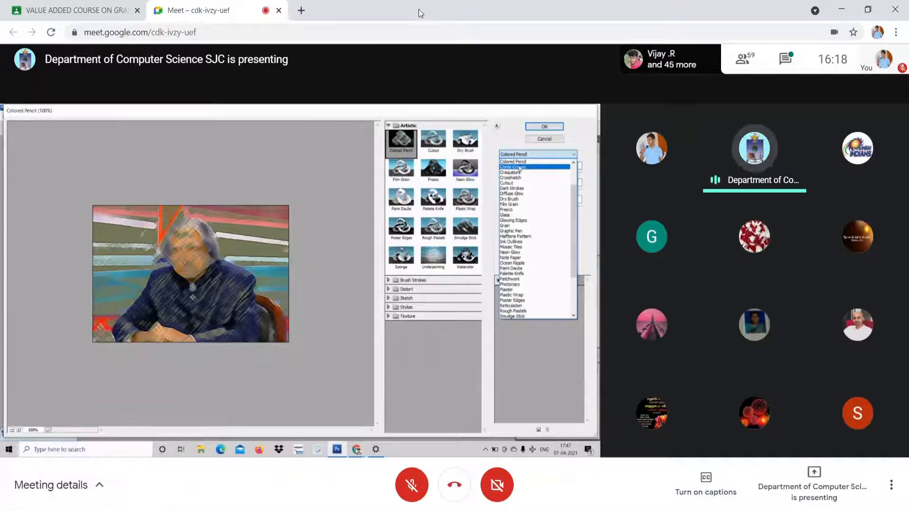
{"action": "left_click", "coordinate": [137, 10]}
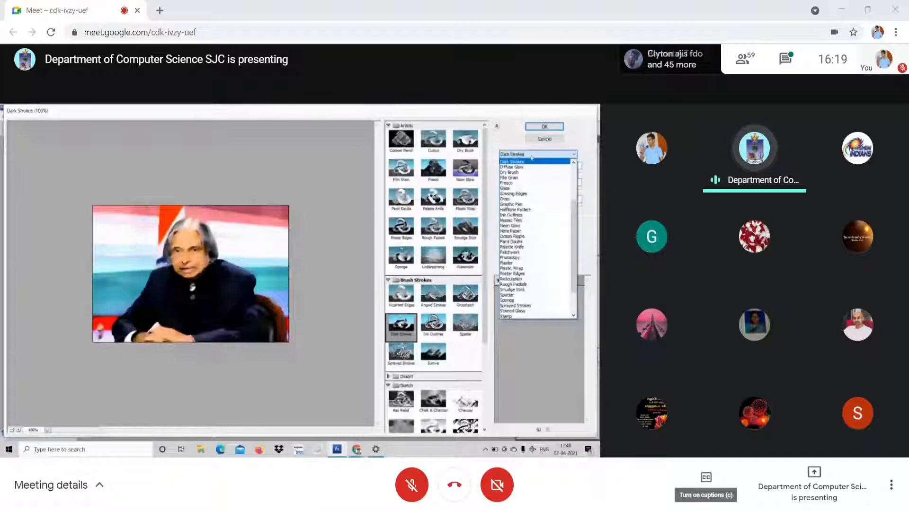
{"action": "left_click_drag", "start_coordinate": [523, 173], "coordinate": [516, 175]}
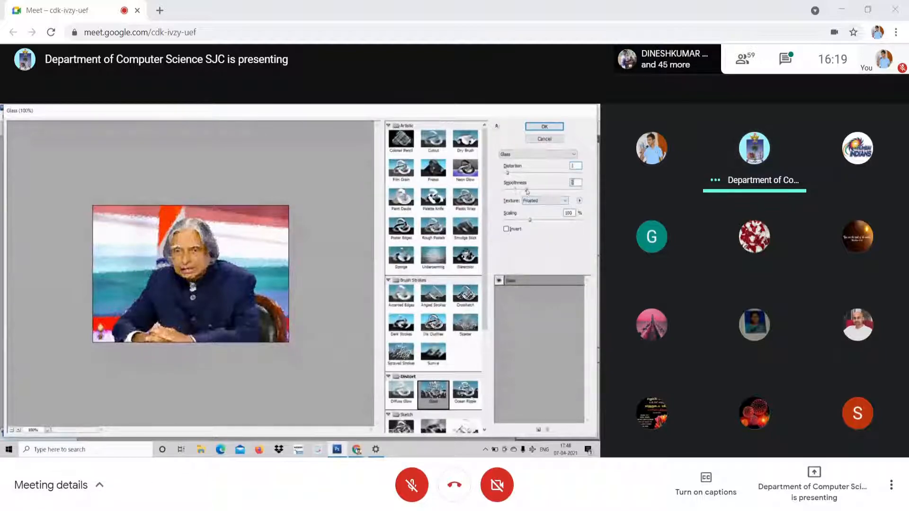
{"action": "mouse_move", "coordinate": [527, 191]}
{"action": "left_mouse_down"}
{"action": "mouse_move", "coordinate": [516, 191]}
{"action": "mouse_move", "coordinate": [558, 190]}
{"action": "mouse_move", "coordinate": [516, 189]}
{"action": "left_mouse_up"}
{"action": "mouse_move", "coordinate": [531, 220]}
{"action": "left_mouse_down"}
{"action": "mouse_move", "coordinate": [562, 218]}
{"action": "mouse_move", "coordinate": [535, 219]}
{"action": "left_mouse_up"}
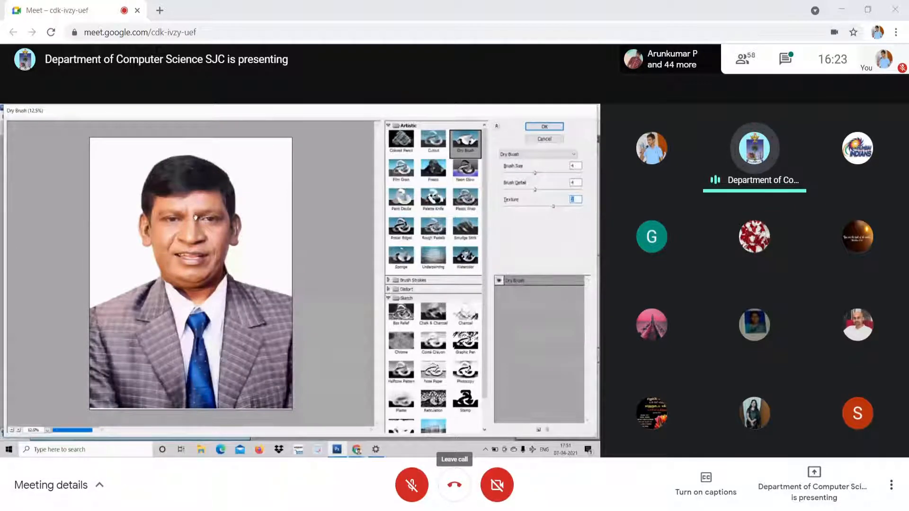
{"action": "left_click", "coordinate": [238, 501]}
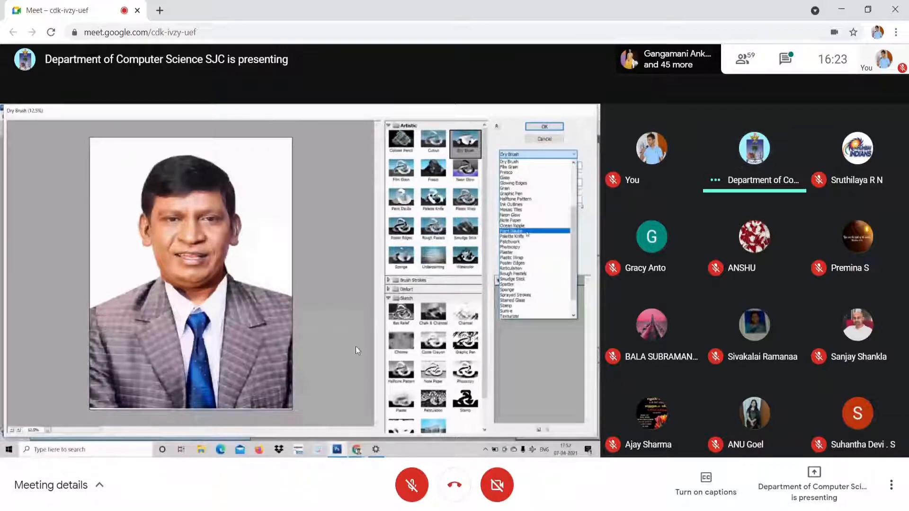
- Check the meeting's chat messages and participant list, and close the meeting details
{"action": "left_click", "coordinate": [783, 60]}
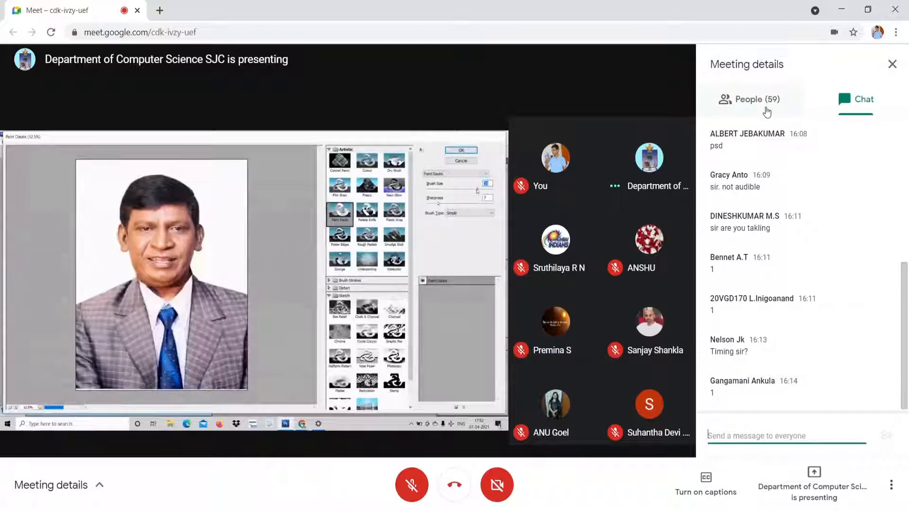
{"action": "left_click", "coordinate": [761, 107]}
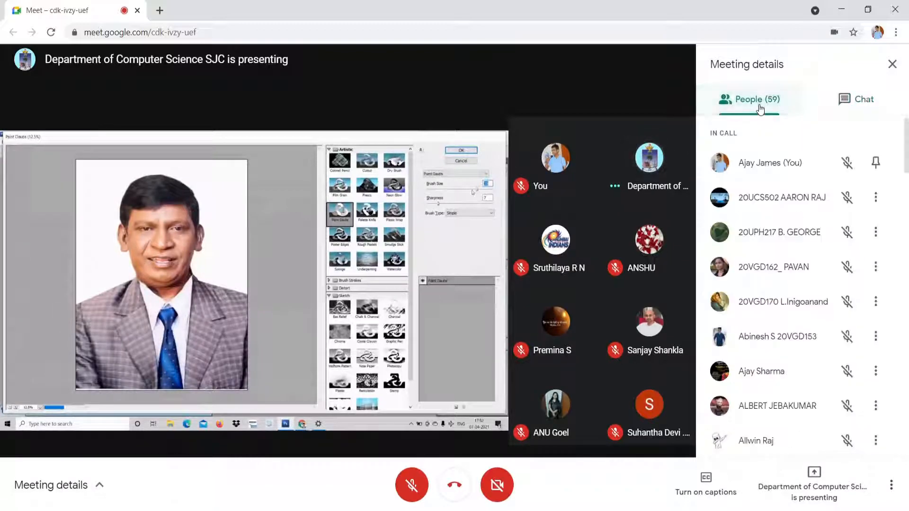
{"action": "left_click", "coordinate": [892, 64]}
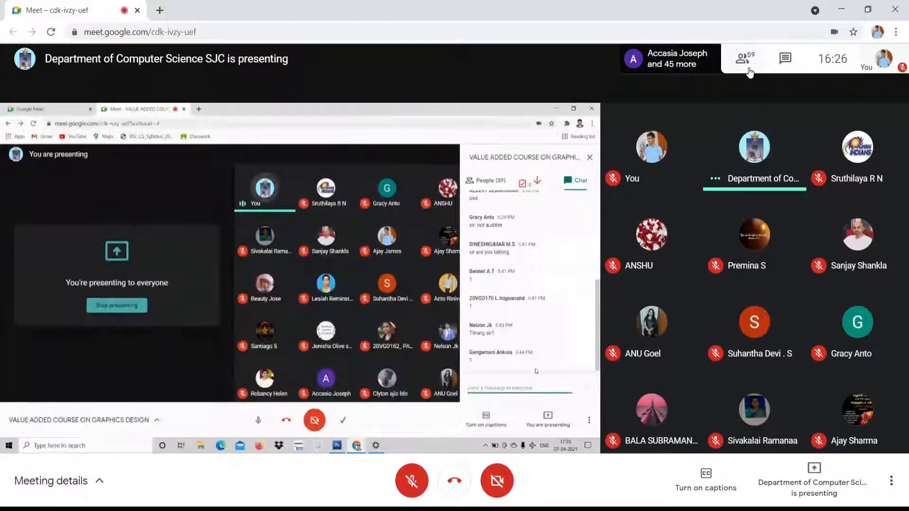
- Reopen the meeting chat to look for new messages, and close it again
{"action": "left_click", "coordinate": [777, 75]}
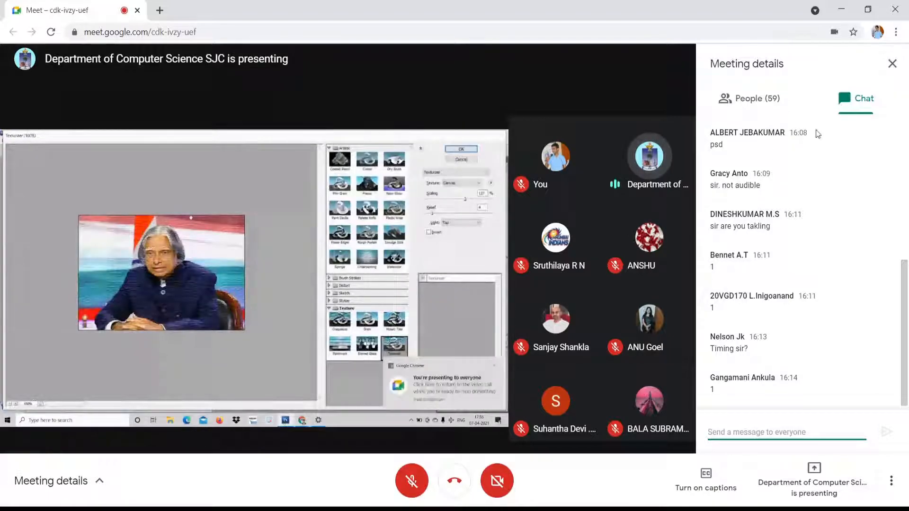
{"action": "left_click", "coordinate": [895, 63]}
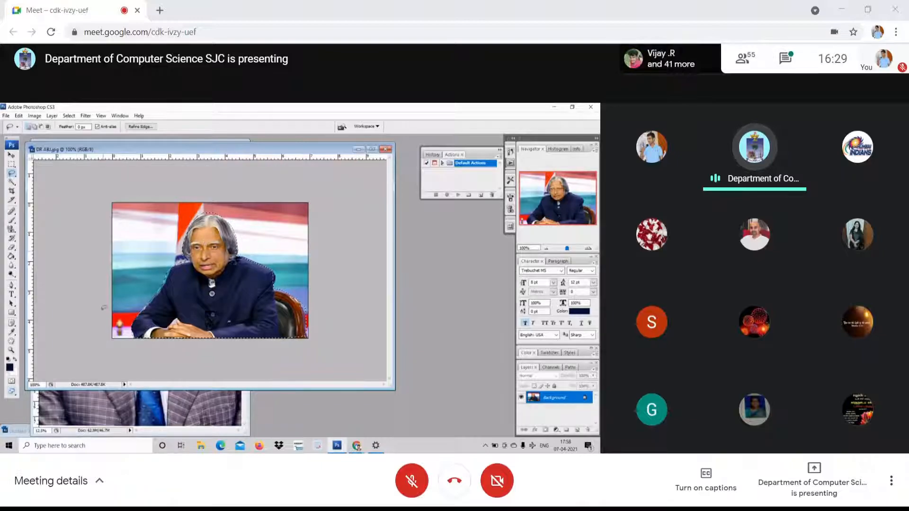
{"action": "left_click", "coordinate": [370, 329]}
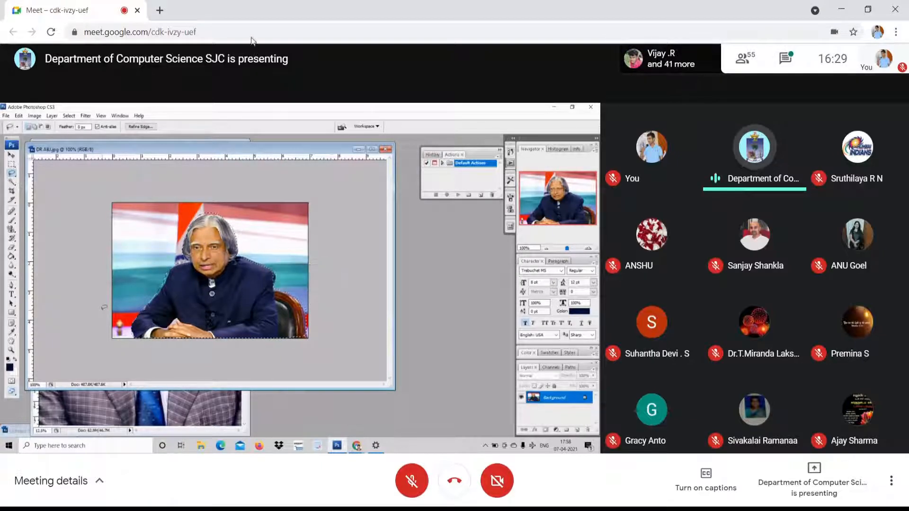
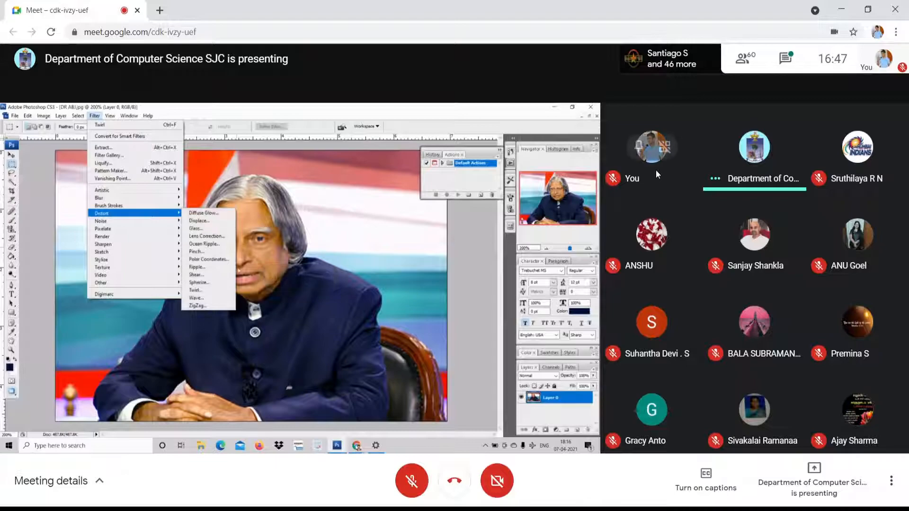
- Check the meeting chat for new messages again, close it, and pin the shared presentation
{"action": "left_click", "coordinate": [776, 63]}
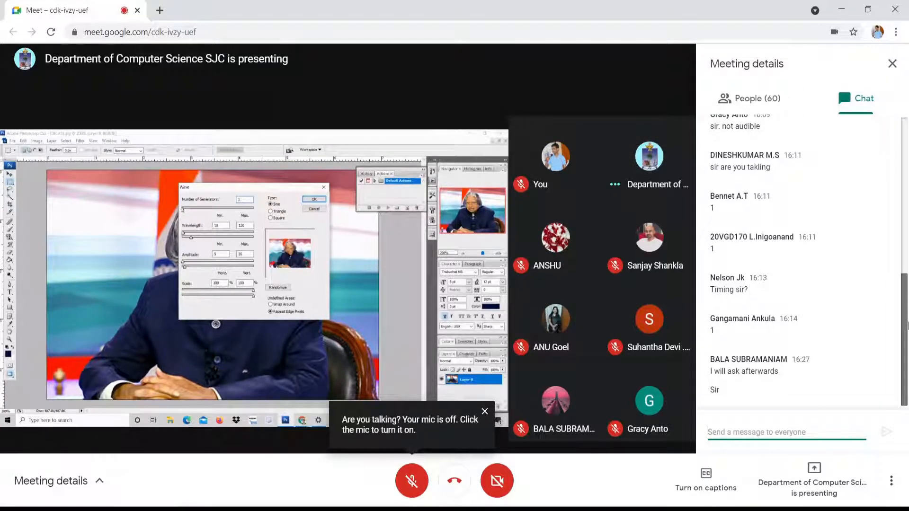
{"action": "left_click", "coordinate": [892, 64]}
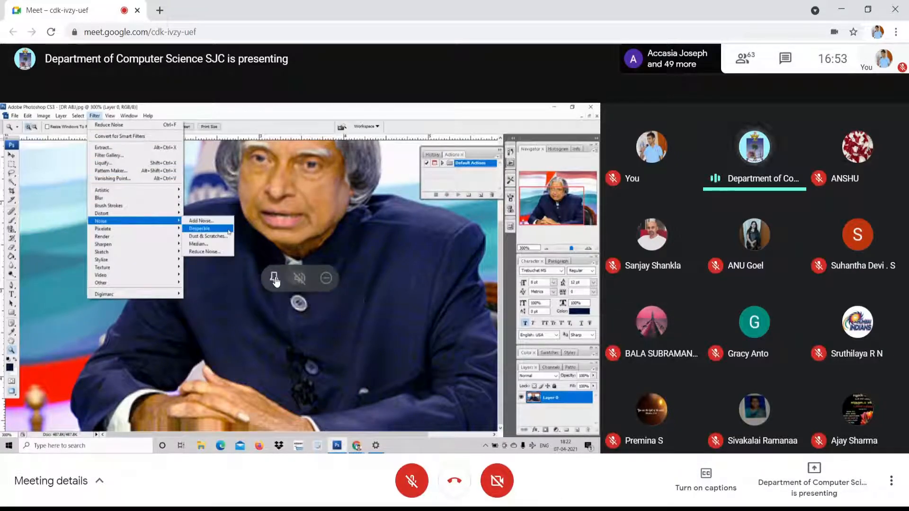
{"action": "left_click", "coordinate": [275, 277]}
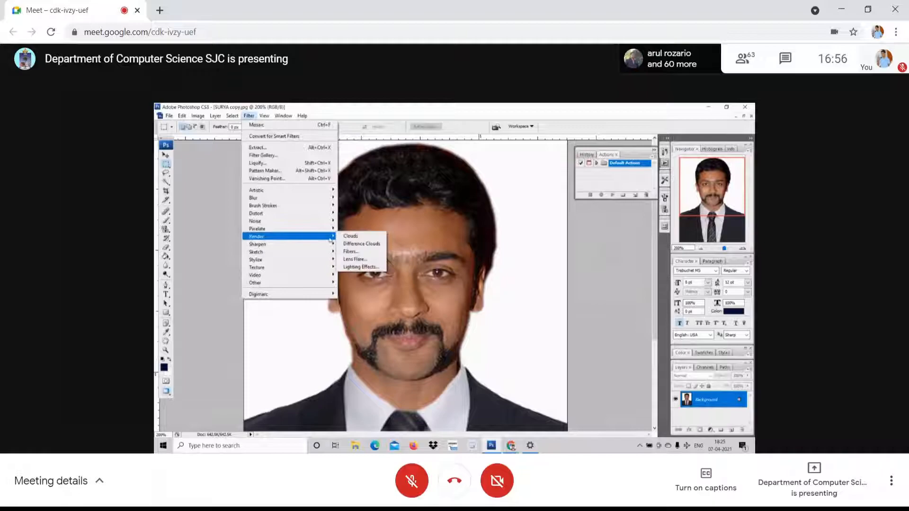
- Try the Clouds render filter on the whole SURYA copy.jpg portrait and undo it
{"action": "left_click", "coordinate": [354, 238]}
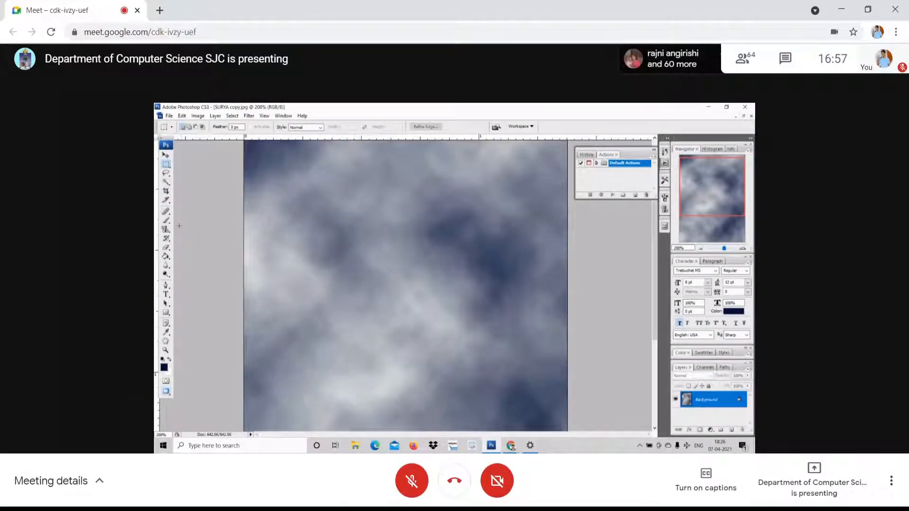
{"action": "left_click", "coordinate": [165, 350]}
{"action": "right_click", "coordinate": [348, 254]}
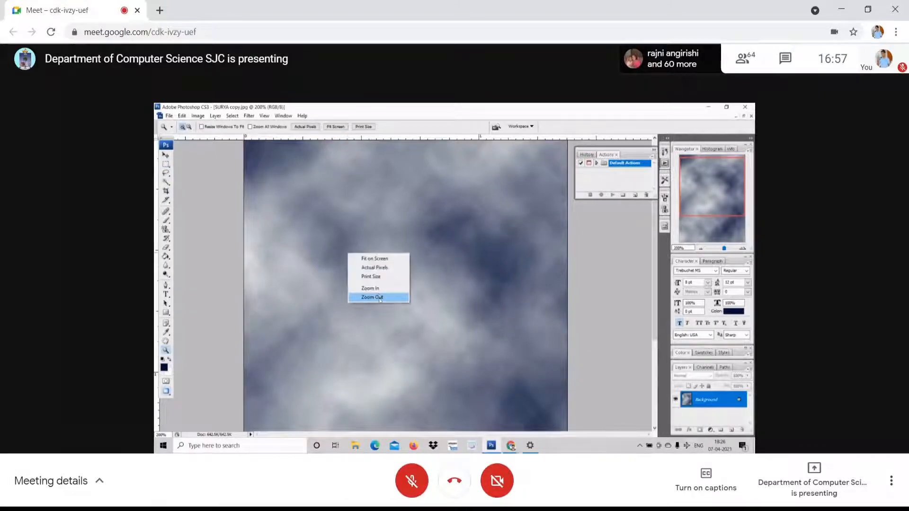
{"action": "left_click", "coordinate": [380, 298]}
{"action": "right_click", "coordinate": [363, 240]}
{"action": "left_click", "coordinate": [536, 258]}
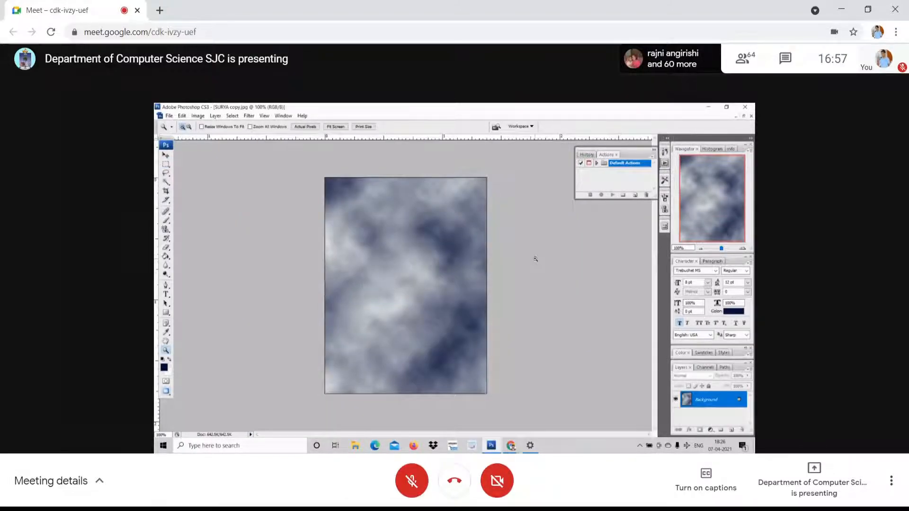
{"action": "key", "text": "ctrl+z"}
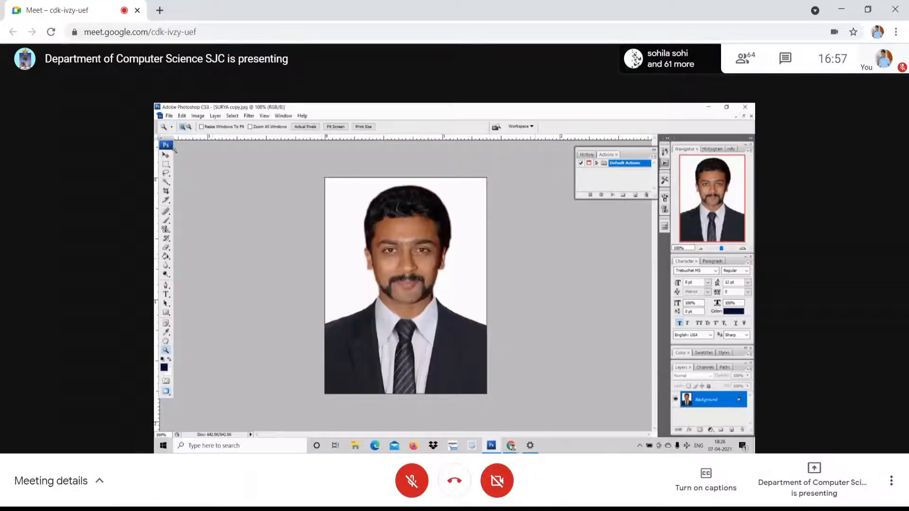
- Select the portrait's white background with the Magic Wand and try the Clouds render filter on it, undoing the filter
{"action": "left_click", "coordinate": [165, 182]}
{"action": "left_click", "coordinate": [348, 200]}
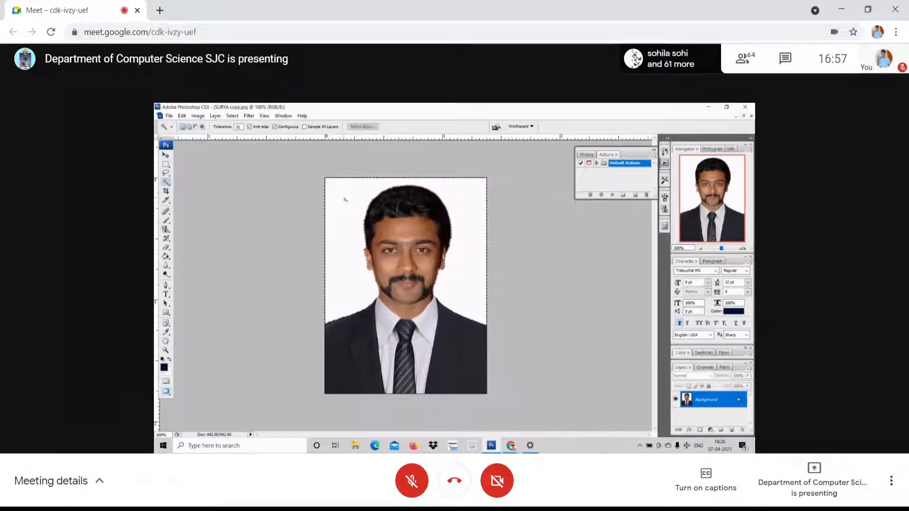
{"action": "left_click", "coordinate": [249, 115]}
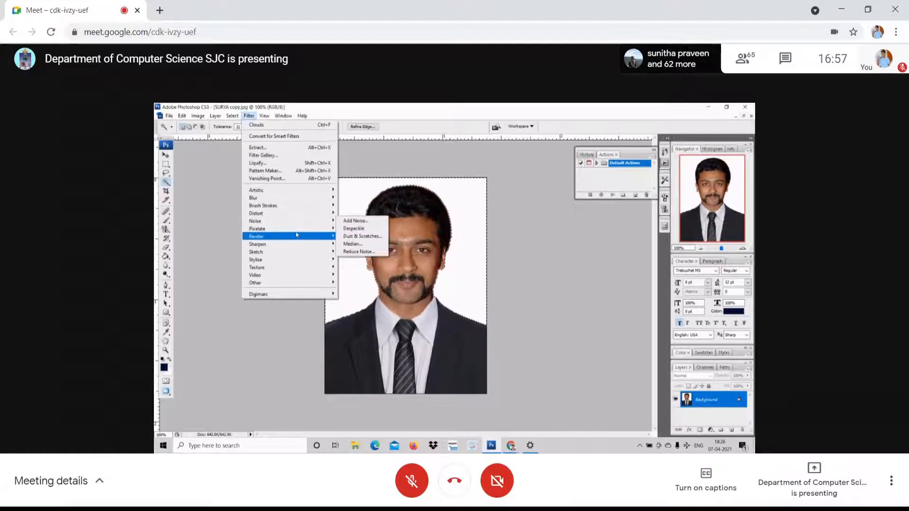
{"action": "mouse_move", "coordinate": [299, 242]}
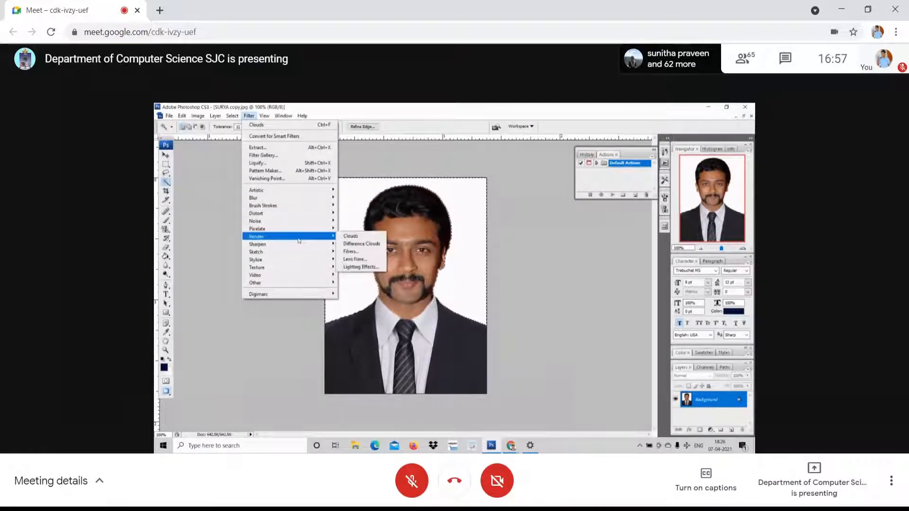
{"action": "left_click", "coordinate": [351, 237]}
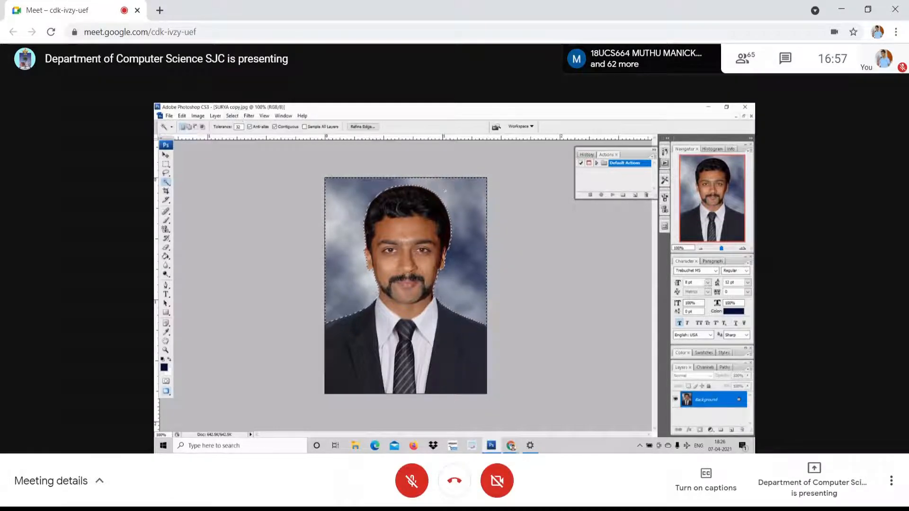
{"action": "key", "text": "ctrl+z"}
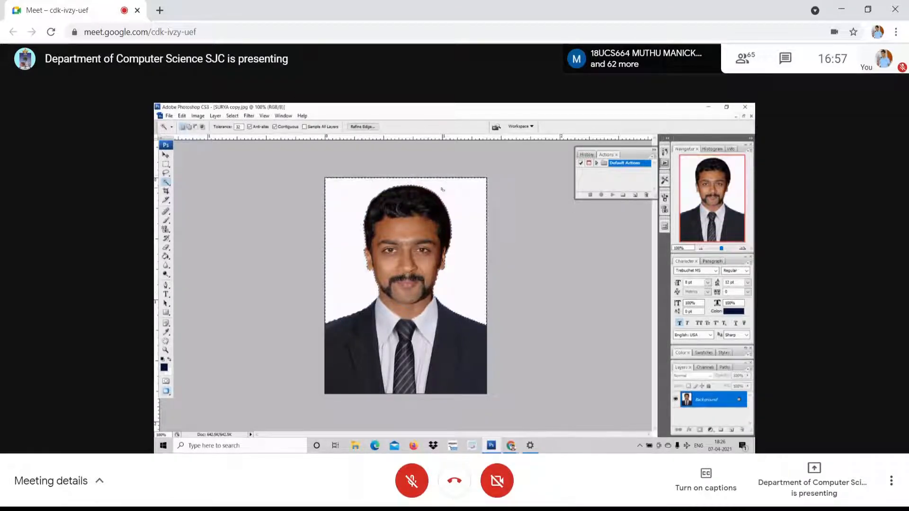
- Try the Difference Clouds render filter on the selected background and undo it
{"action": "left_click", "coordinate": [248, 115]}
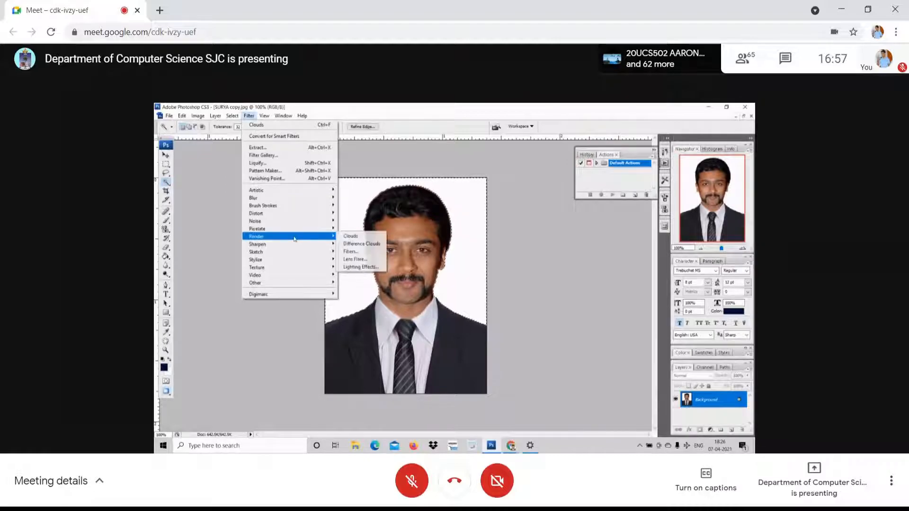
{"action": "left_click", "coordinate": [374, 246]}
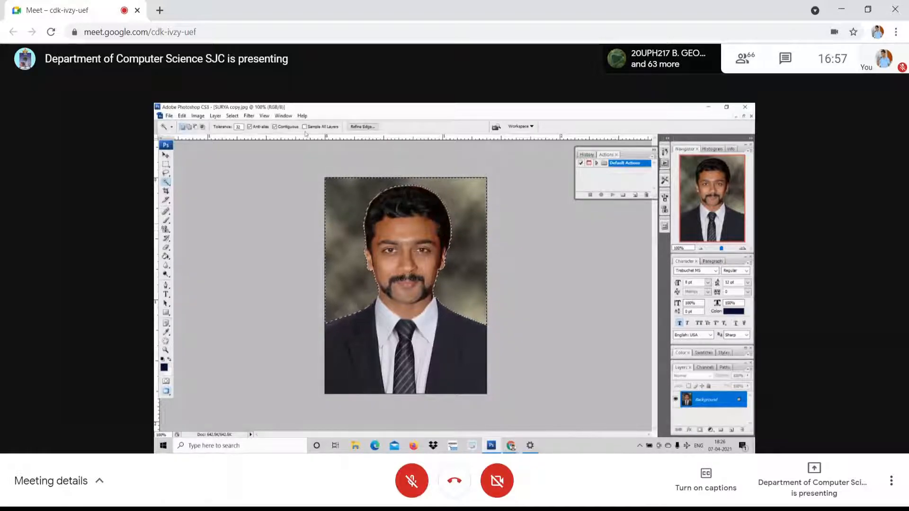
{"action": "key", "text": "ctrl+z"}
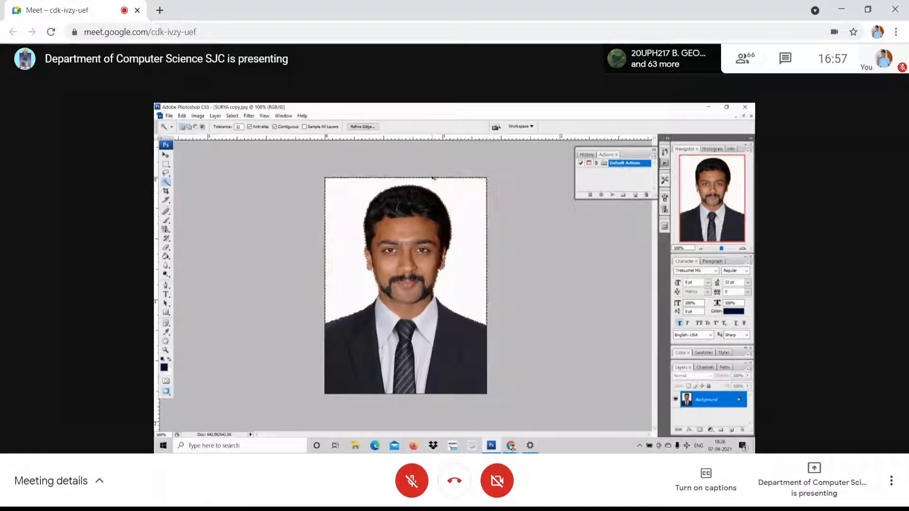
- Try the Fibers render filter on the selected background with higher variance and strength, and undo it
{"action": "left_click", "coordinate": [249, 115]}
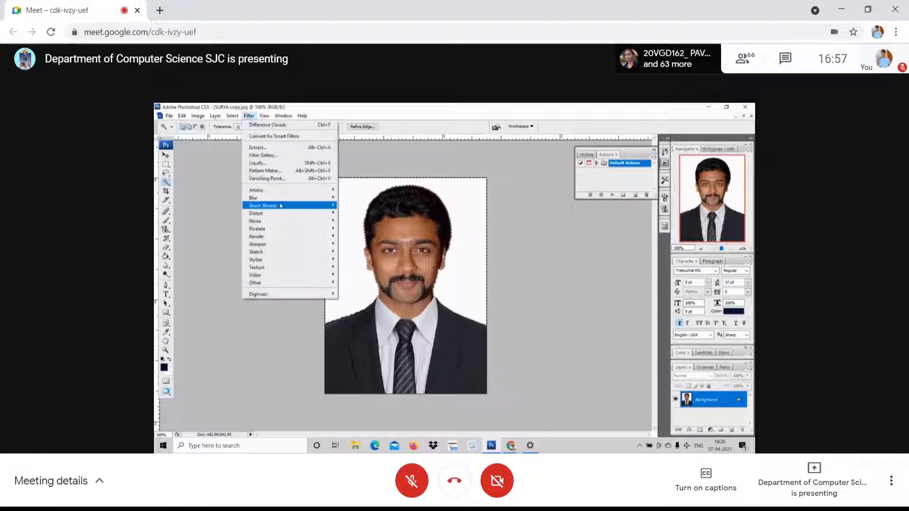
{"action": "mouse_move", "coordinate": [286, 238]}
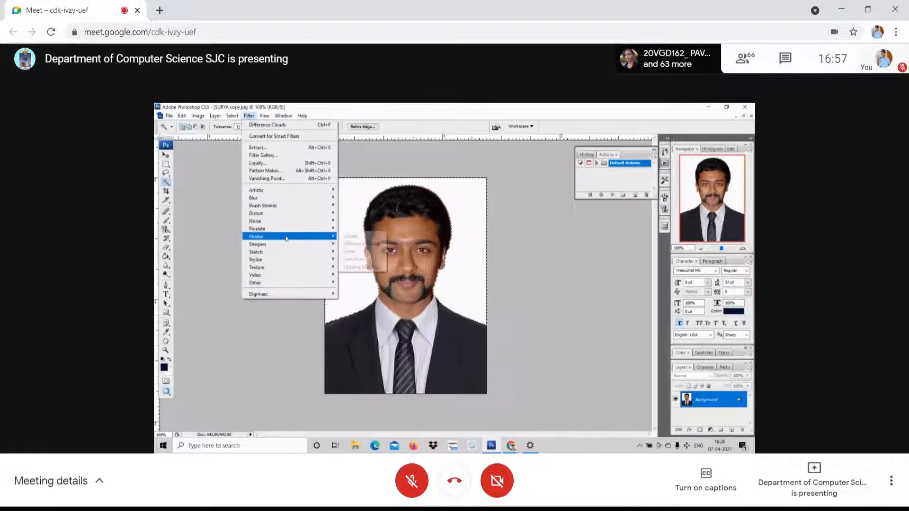
{"action": "left_click", "coordinate": [361, 252]}
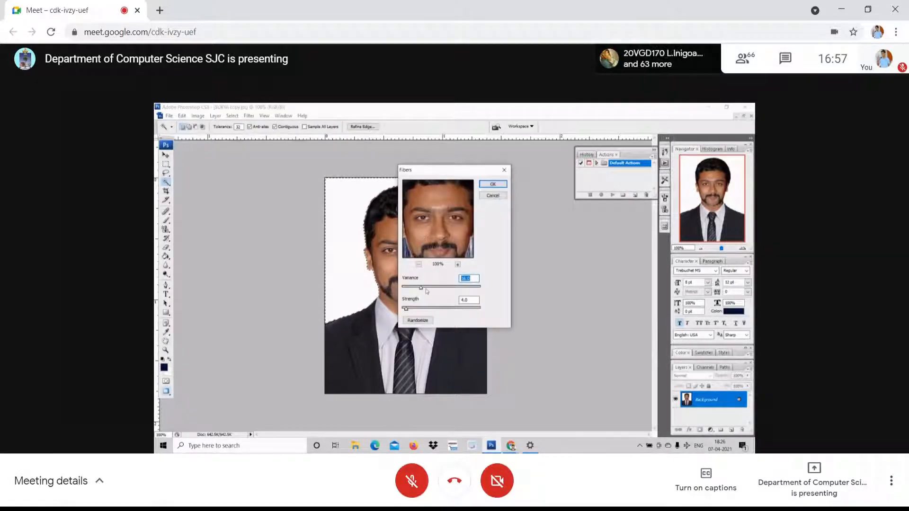
{"action": "left_click_drag", "start_coordinate": [421, 290], "coordinate": [433, 289]}
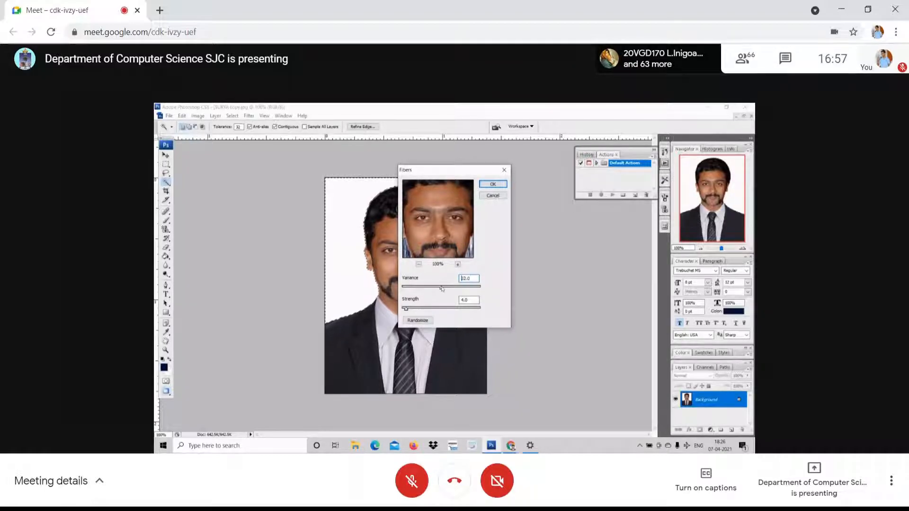
{"action": "left_click_drag", "start_coordinate": [417, 310], "coordinate": [423, 309]}
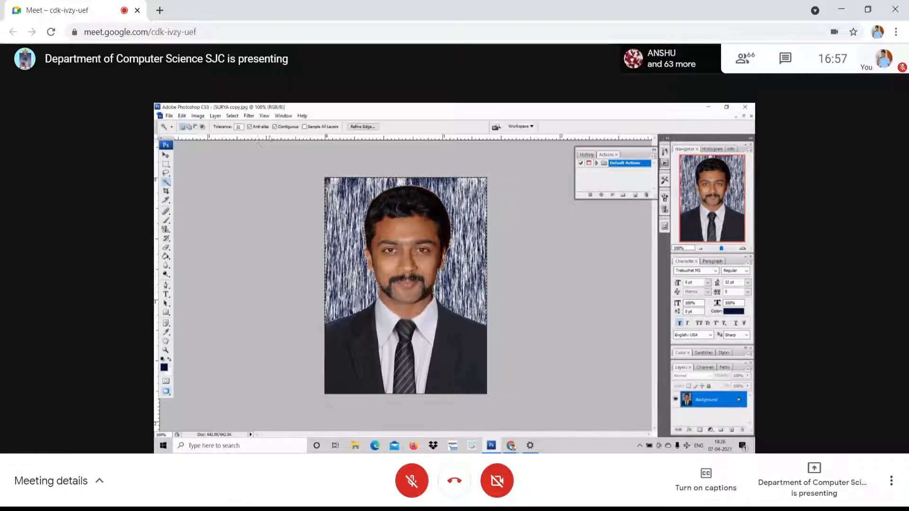
{"action": "key", "text": "ctrl+z"}
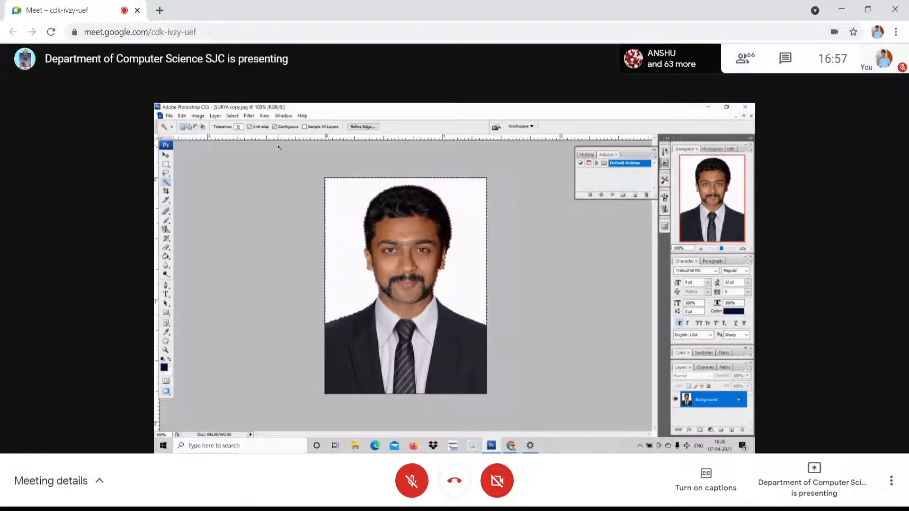
- Apply a brighter 50-300mm Zoom lens flare centred near the upper-left of the portrait's selected background, and clear the selection
{"action": "left_click", "coordinate": [249, 116]}
{"action": "mouse_move", "coordinate": [294, 237]}
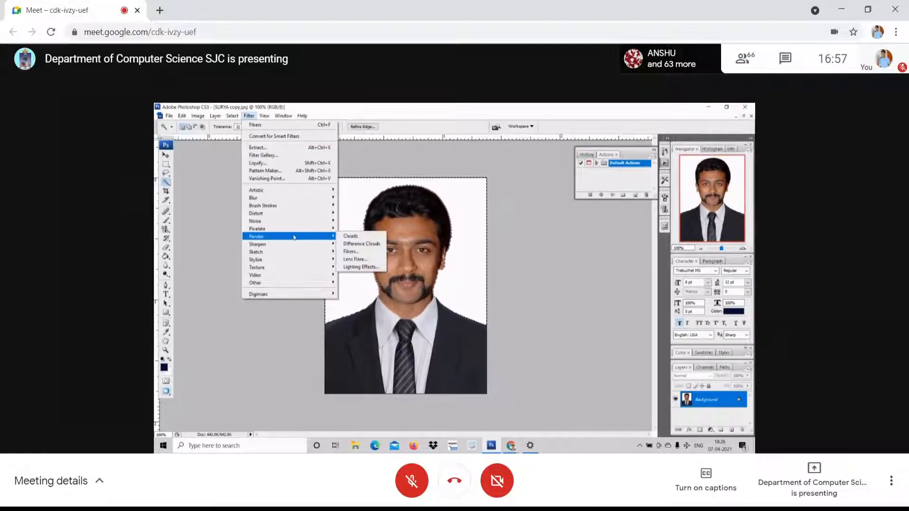
{"action": "left_click", "coordinate": [358, 260]}
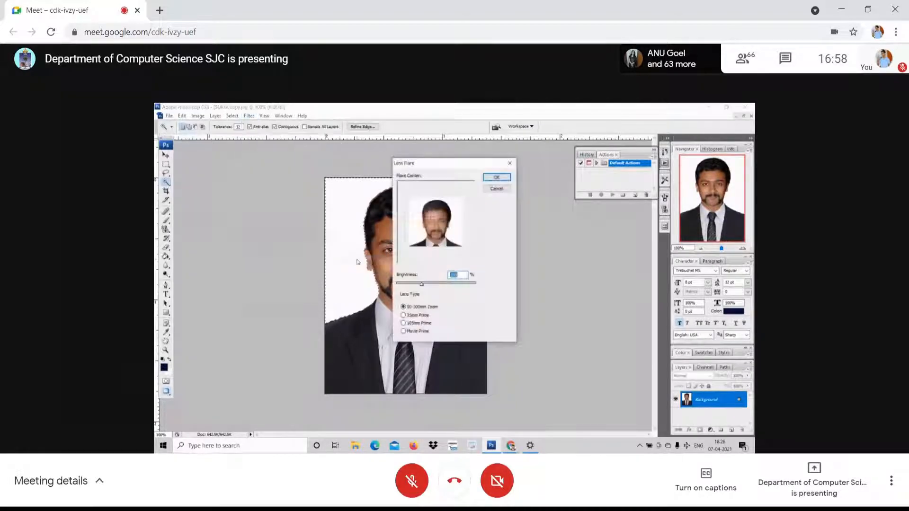
{"action": "left_click", "coordinate": [436, 206]}
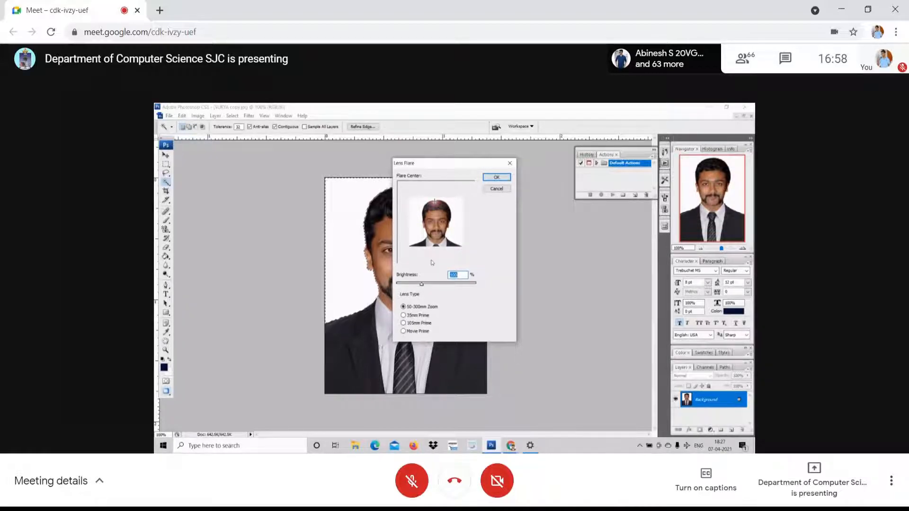
{"action": "left_click_drag", "start_coordinate": [422, 284], "coordinate": [437, 285]}
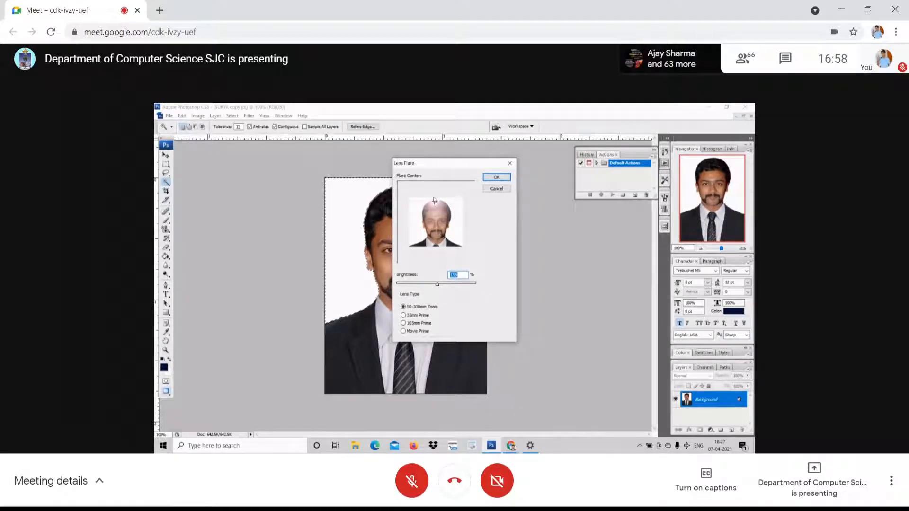
{"action": "left_click", "coordinate": [423, 202]}
{"action": "left_click", "coordinate": [417, 200]}
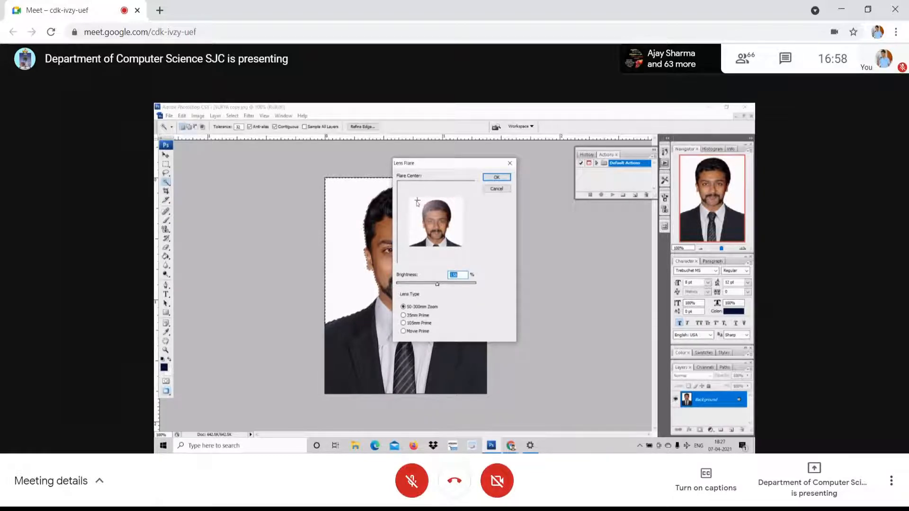
{"action": "left_click", "coordinate": [421, 200]}
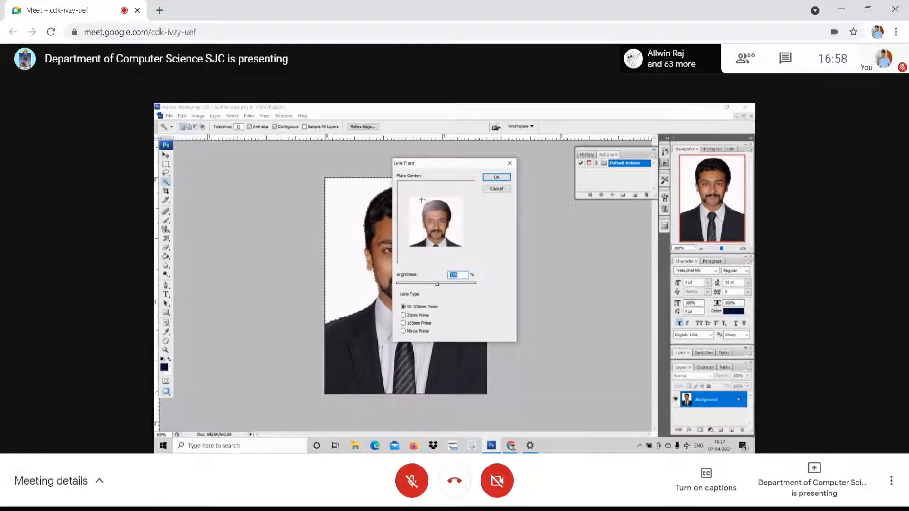
{"action": "left_click", "coordinate": [485, 178]}
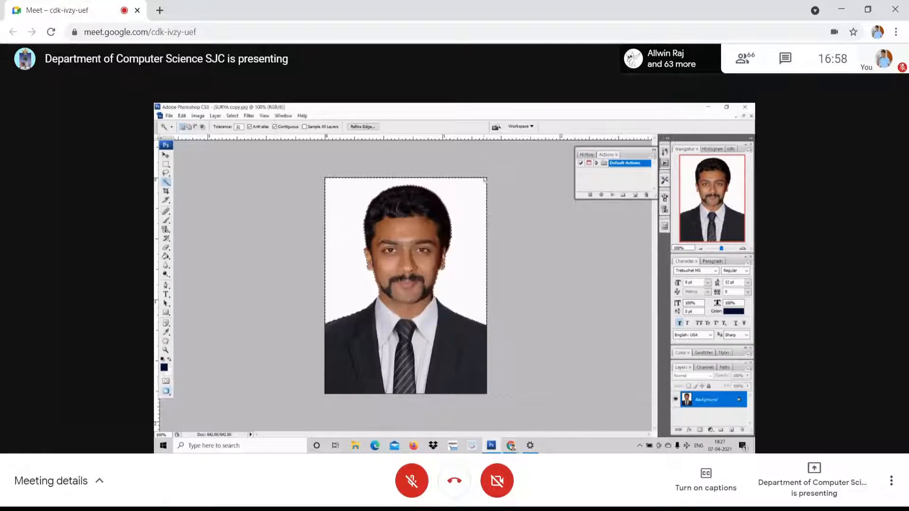
{"action": "key", "text": "ctrl+d"}
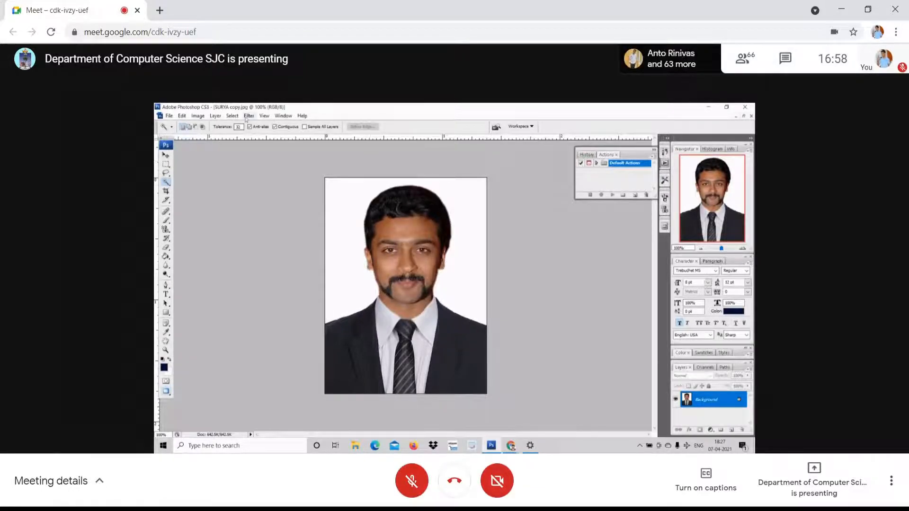
- Restore the documents to floating windows and bring DR ABJ.jpg to the front, zoomed out to 200%
{"action": "left_click", "coordinate": [744, 116]}
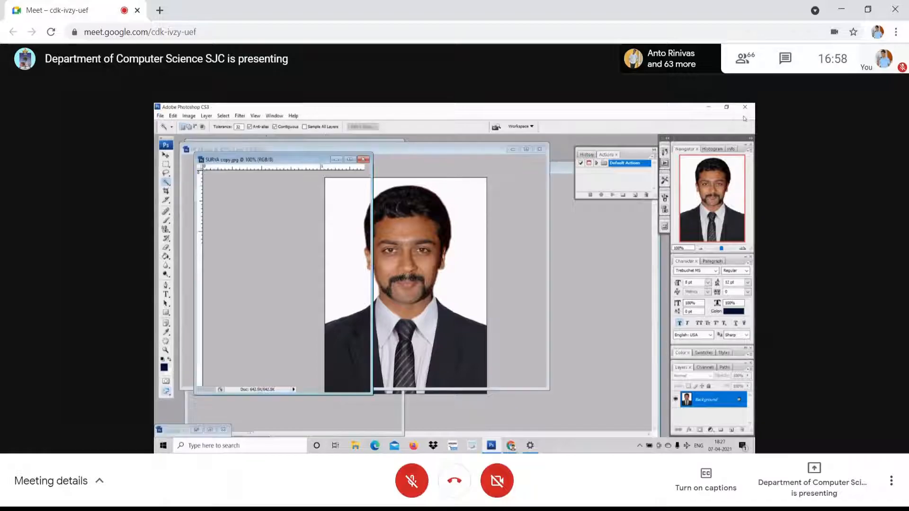
{"action": "left_click", "coordinate": [435, 236]}
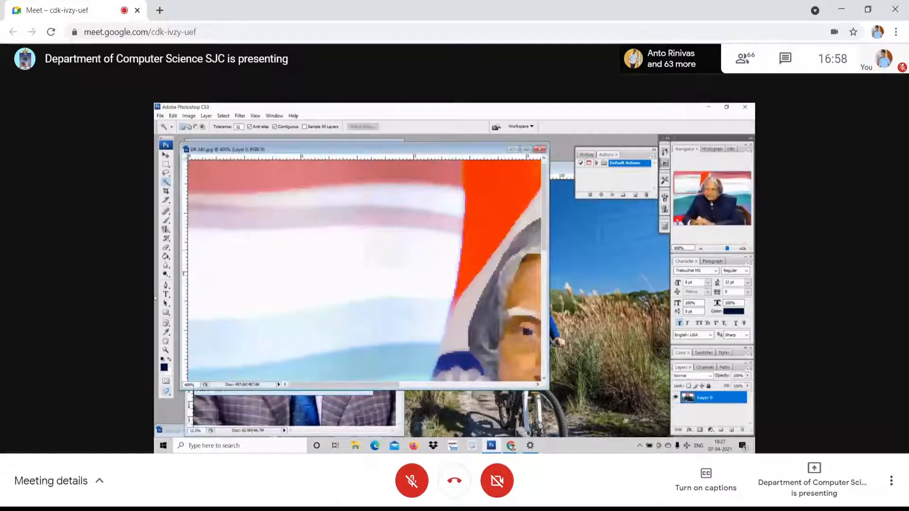
{"action": "left_click", "coordinate": [166, 350]}
{"action": "right_click", "coordinate": [262, 268]}
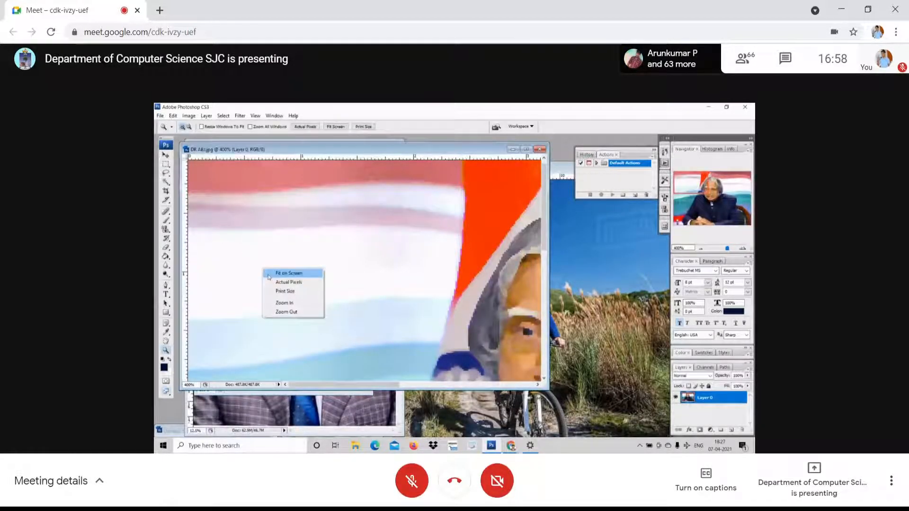
{"action": "left_click", "coordinate": [284, 312]}
{"action": "right_click", "coordinate": [306, 223]}
{"action": "left_click", "coordinate": [327, 266]}
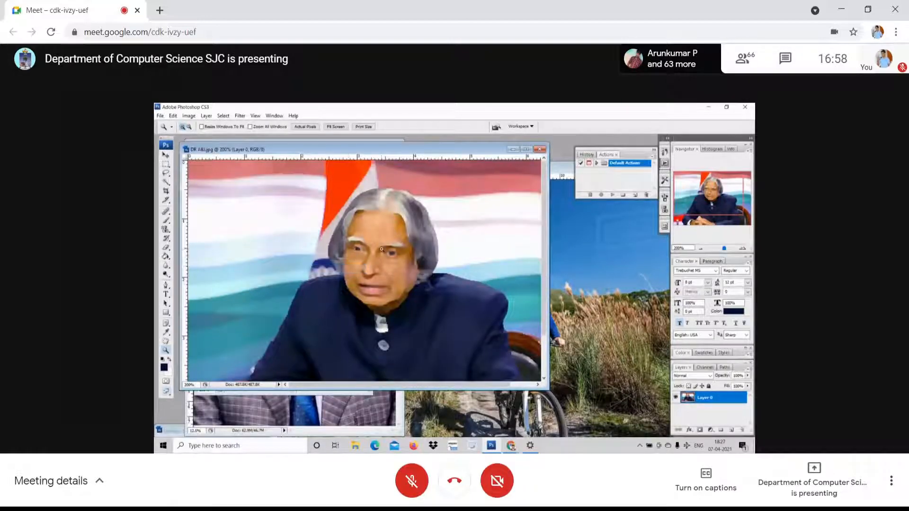
- Start a 50-300mm Zoom lens flare on DR ABJ.jpg, centred just above the man's head, with brightness at 77%
{"action": "left_click", "coordinate": [239, 116]}
{"action": "mouse_move", "coordinate": [293, 238]}
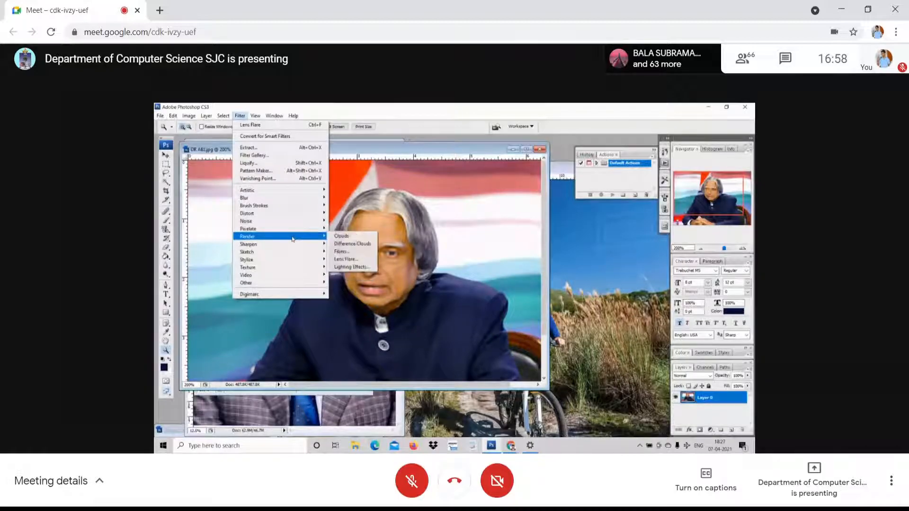
{"action": "left_click", "coordinate": [357, 260]}
{"action": "left_click_drag", "start_coordinate": [426, 206], "coordinate": [442, 205]}
{"action": "left_click", "coordinate": [435, 203]}
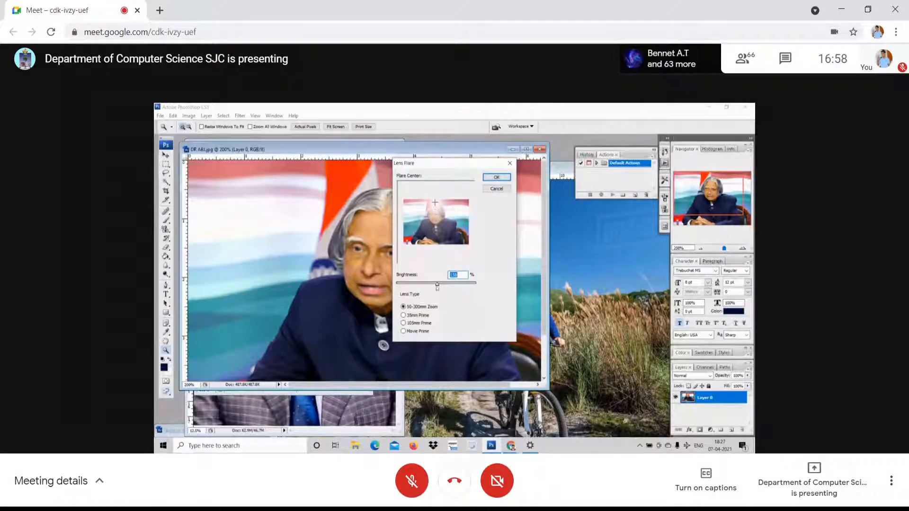
{"action": "left_click_drag", "start_coordinate": [437, 285], "coordinate": [415, 285]}
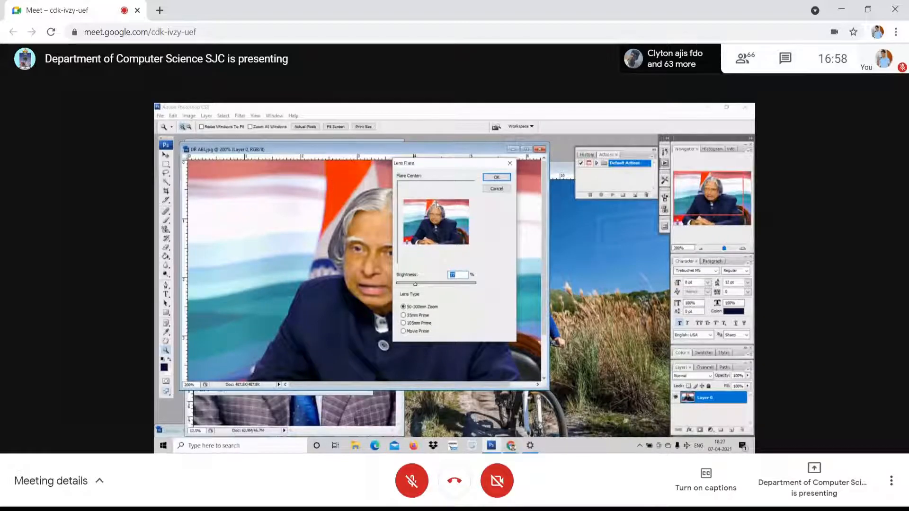
- Compare the 50-300mm Zoom, 35mm Prime, 105mm Prime and Movie Prime lens types in the flare preview, ending on Movie Prime
{"action": "left_click", "coordinate": [411, 316]}
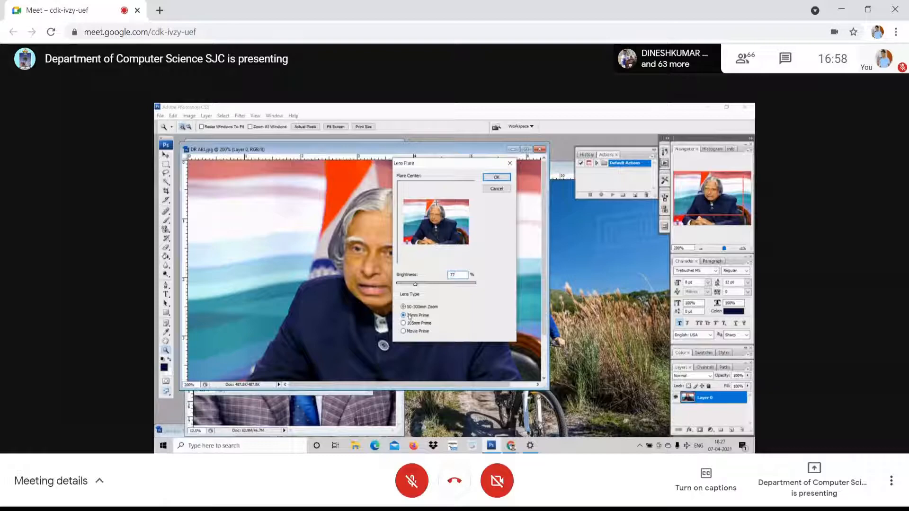
{"action": "left_click", "coordinate": [410, 324]}
{"action": "left_click", "coordinate": [412, 332]}
{"action": "left_click", "coordinate": [410, 323]}
{"action": "left_click", "coordinate": [409, 316]}
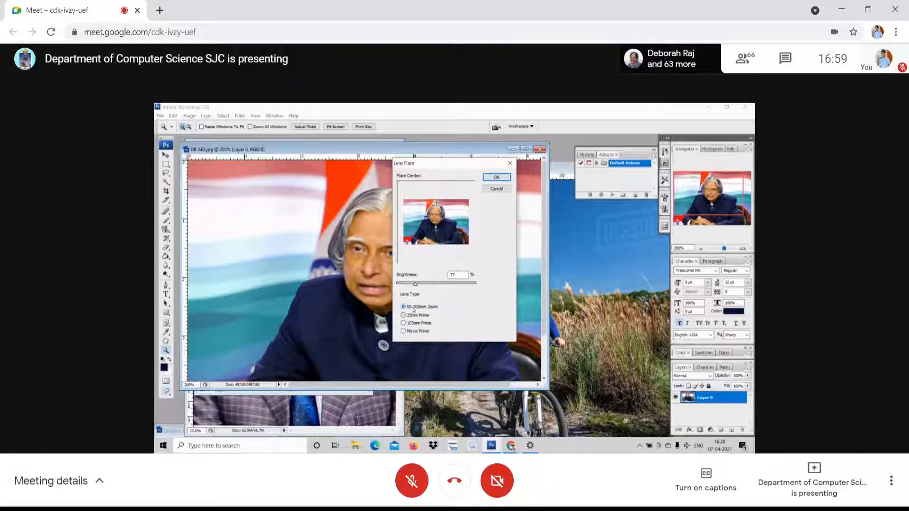
{"action": "left_click", "coordinate": [412, 316]}
{"action": "left_click", "coordinate": [414, 331]}
- Try the Movie Prime lens flare on the portrait with a much higher brightness, and undo it
{"action": "left_click_drag", "start_coordinate": [416, 284], "coordinate": [445, 283]}
{"action": "left_click", "coordinate": [496, 176]}
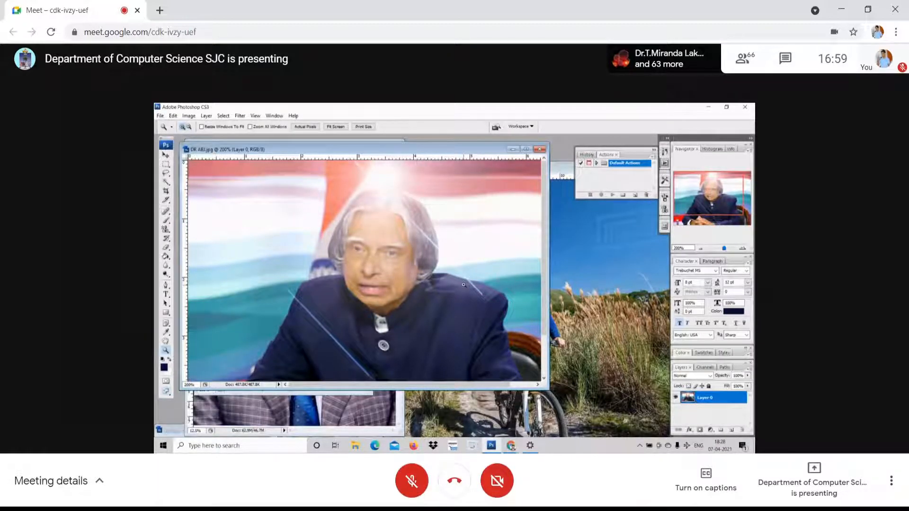
{"action": "key", "text": "ctrl+z"}
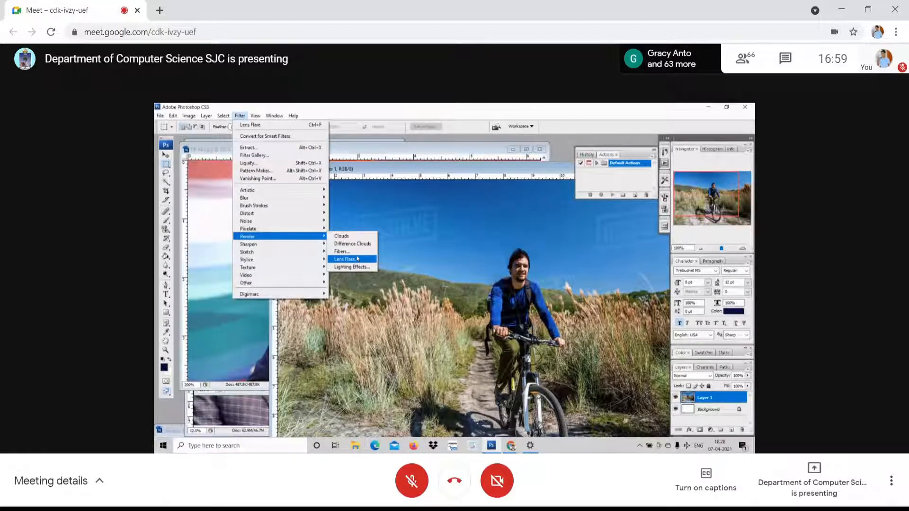
- Try a Movie Prime lens flare on the cyclist photo, centred in the sky to the left of the rider
{"action": "key", "text": "Up"}
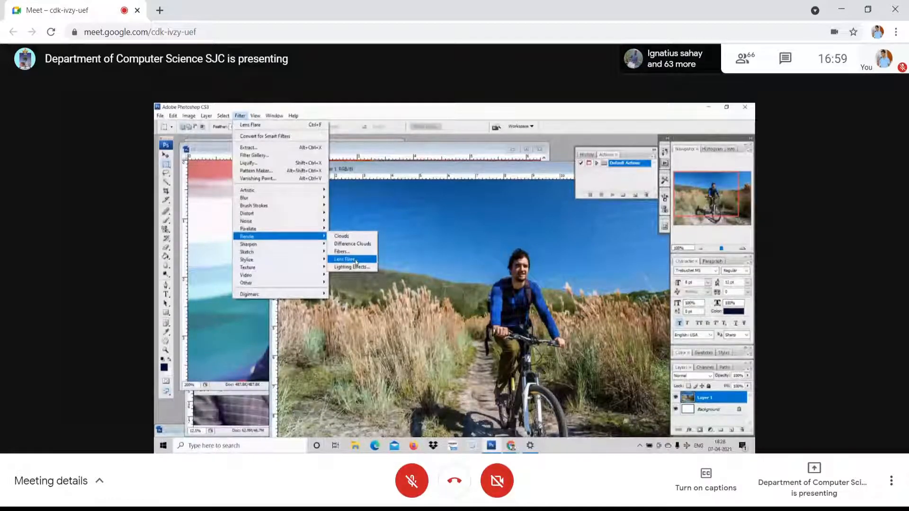
{"action": "left_click", "coordinate": [356, 260]}
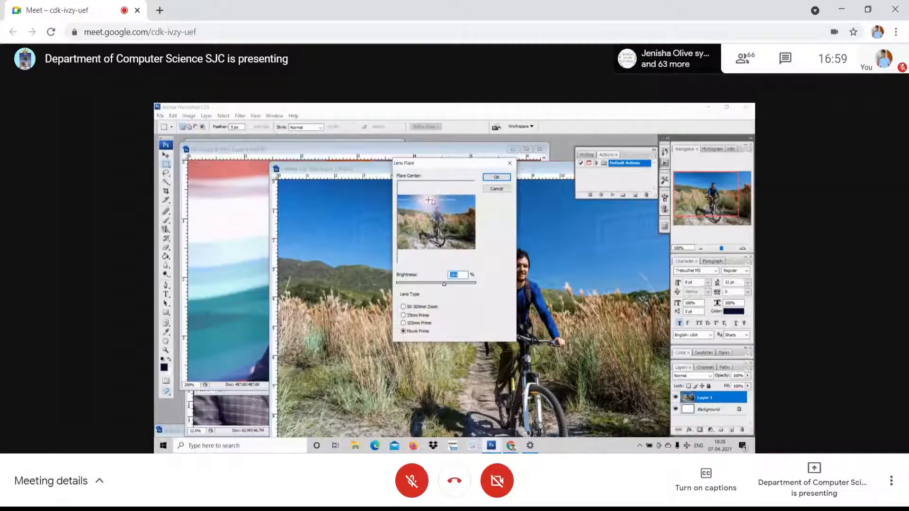
{"action": "left_click", "coordinate": [421, 199]}
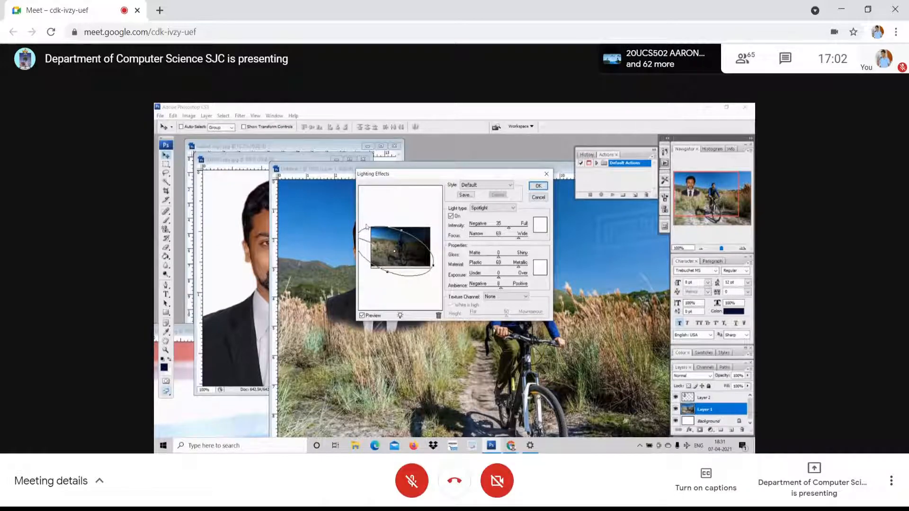
- Apply Lighting Effects to Layer 1 of the cyclist photo with a Default-style spotlight, widening its ellipse and moving its centre right to the cyclist
{"action": "left_click_drag", "start_coordinate": [432, 280], "coordinate": [432, 278]}
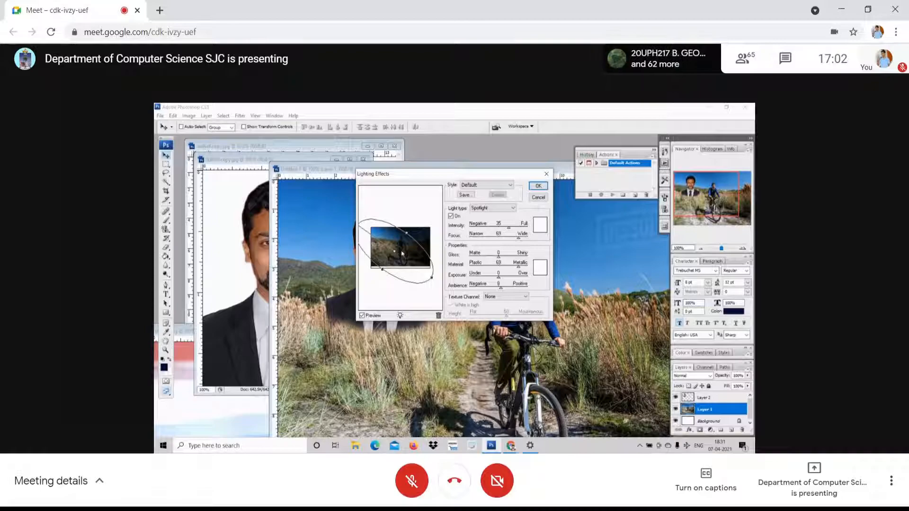
{"action": "left_click_drag", "start_coordinate": [395, 252], "coordinate": [410, 254]}
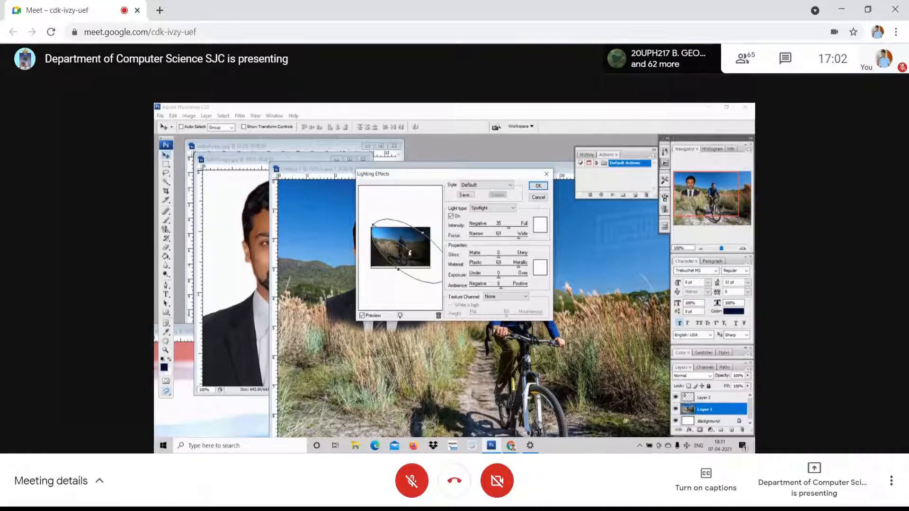
{"action": "left_click", "coordinate": [543, 186]}
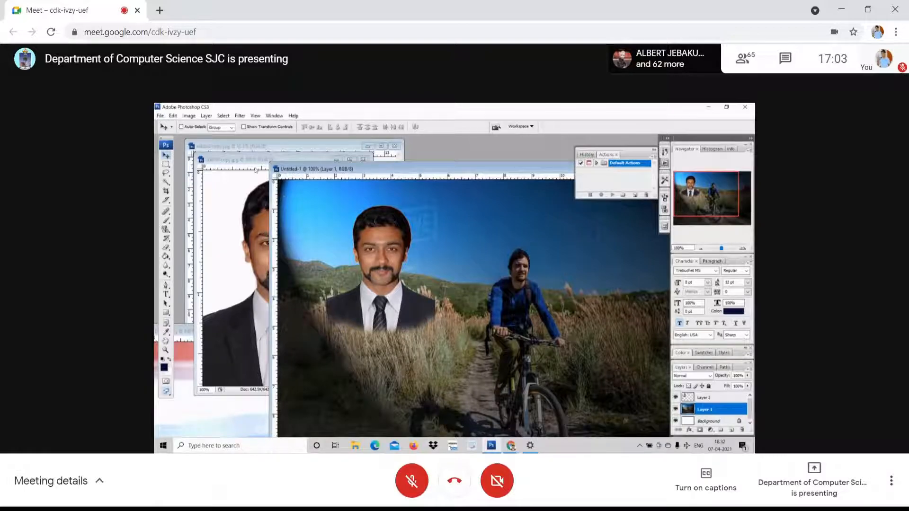
{"action": "left_click", "coordinate": [240, 117]}
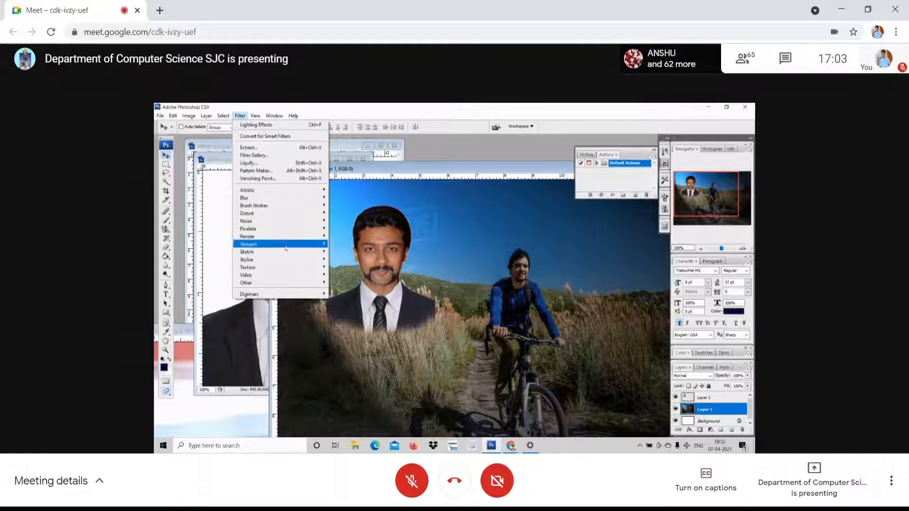
{"action": "mouse_move", "coordinate": [286, 247]}
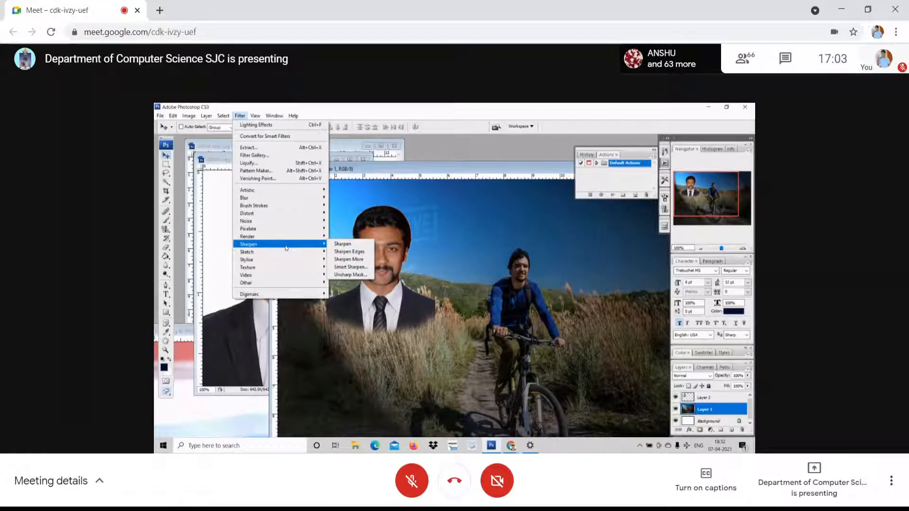
{"action": "mouse_move", "coordinate": [285, 283]}
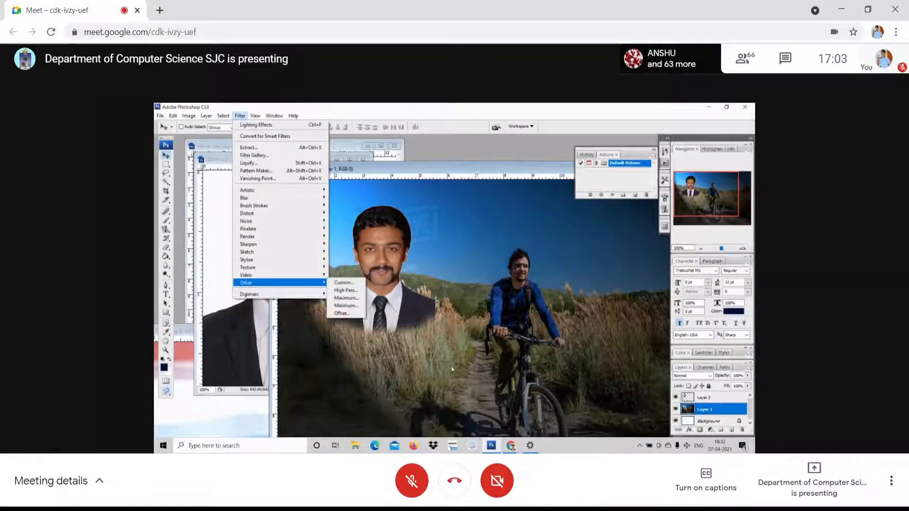